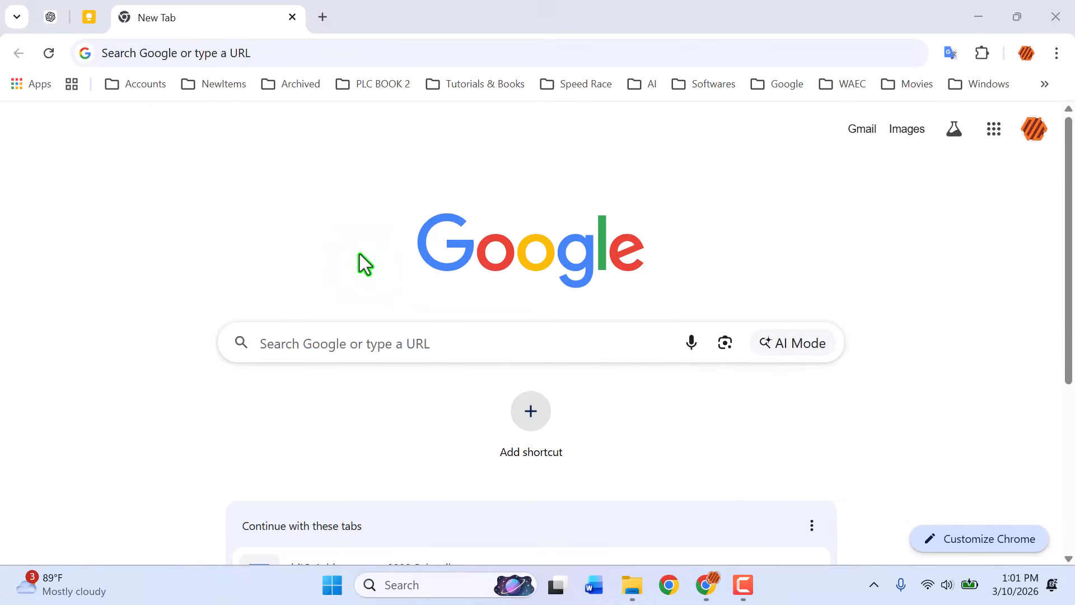
# - Create a new blank online Excel workbook by going to excel.new in the browser
pyautogui.click(308, 53)
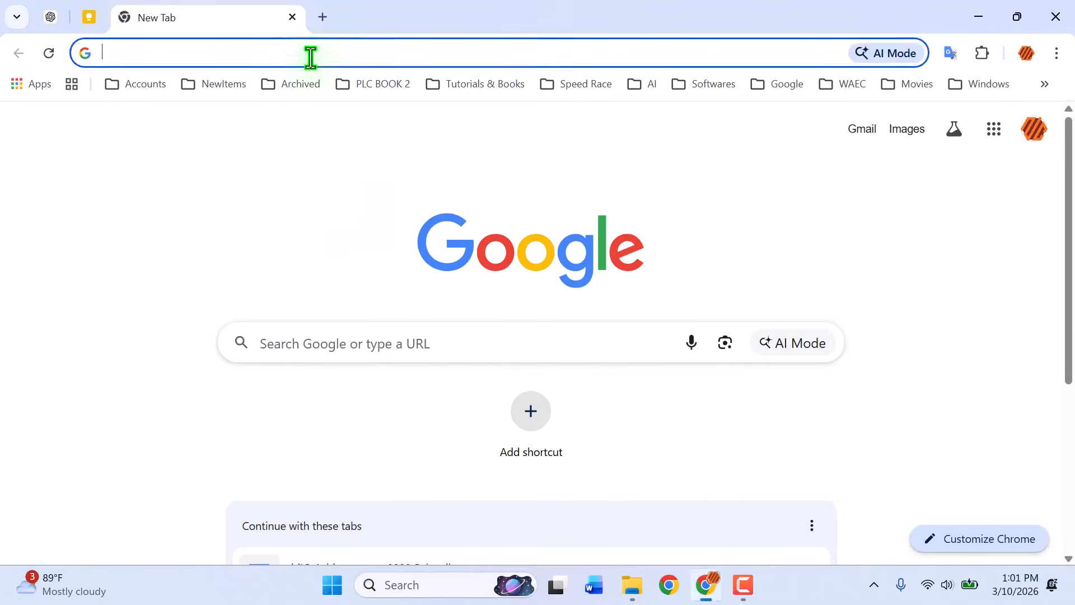
pyautogui.write('excel.')
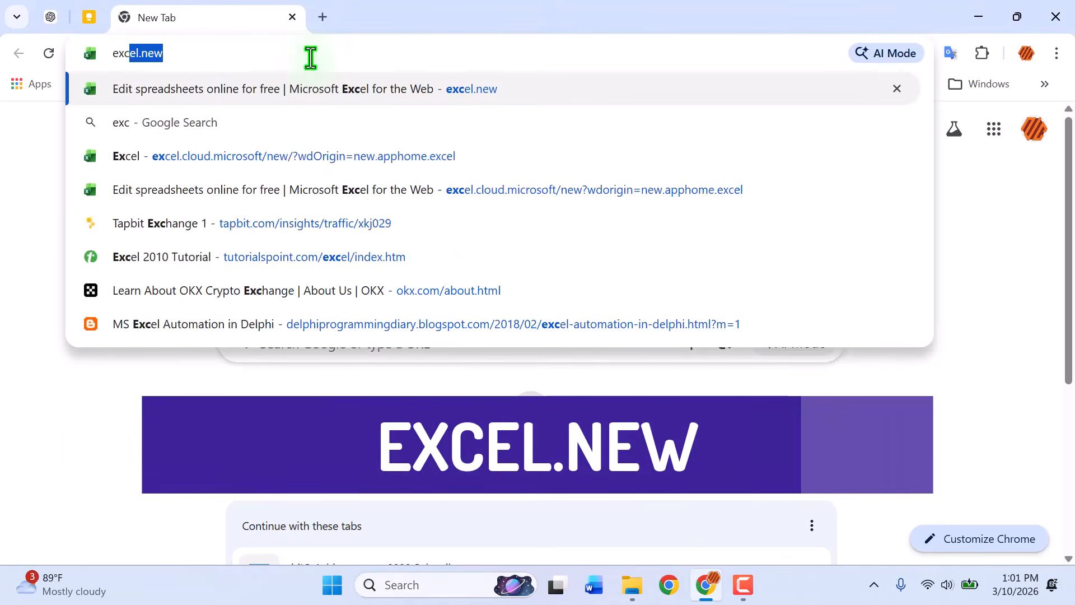
pyautogui.write('new')
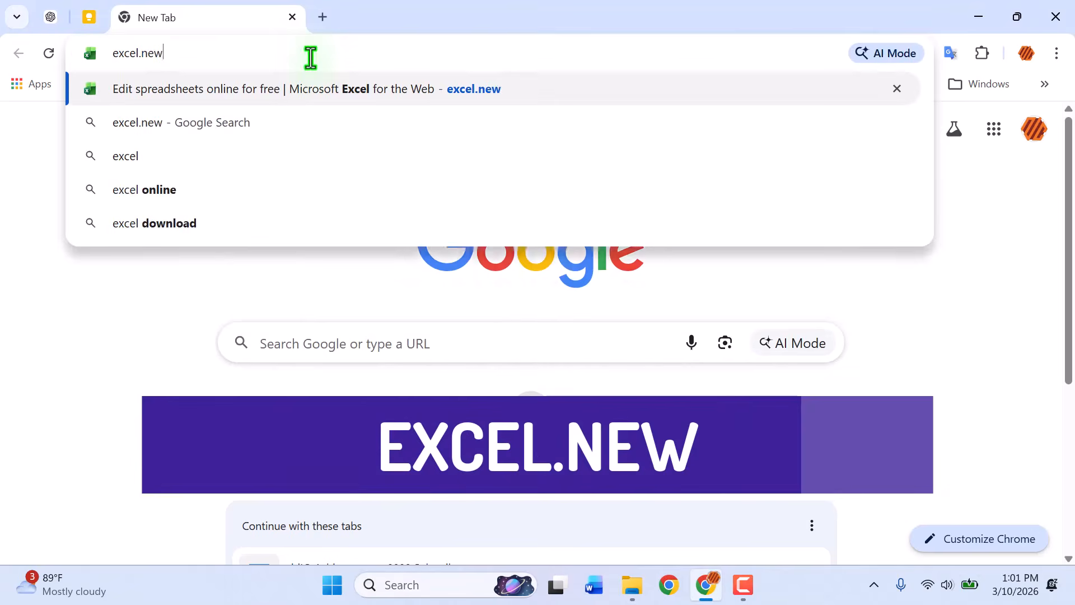
pyautogui.press('Return')
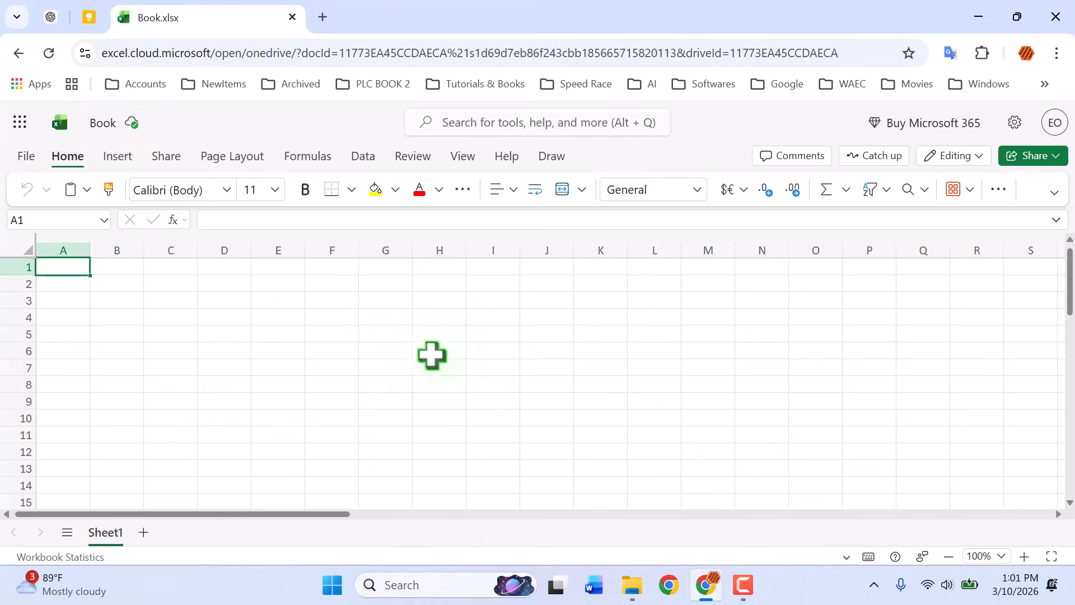
# - Enter the column headers Item, Quantity and Price in A1 to C1
pyautogui.write('Item')
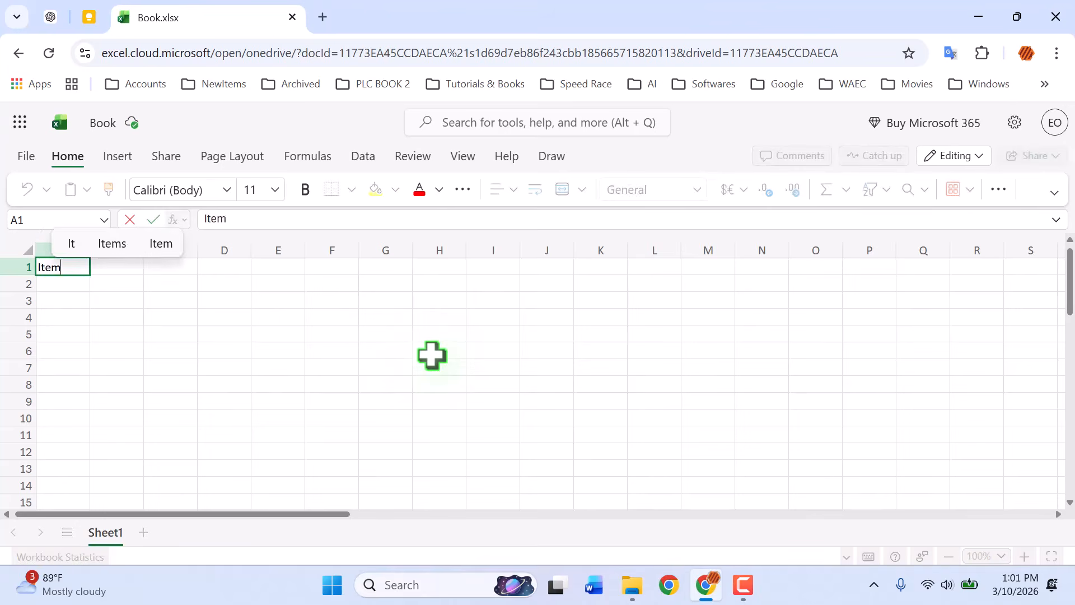
pyautogui.press('Tab')
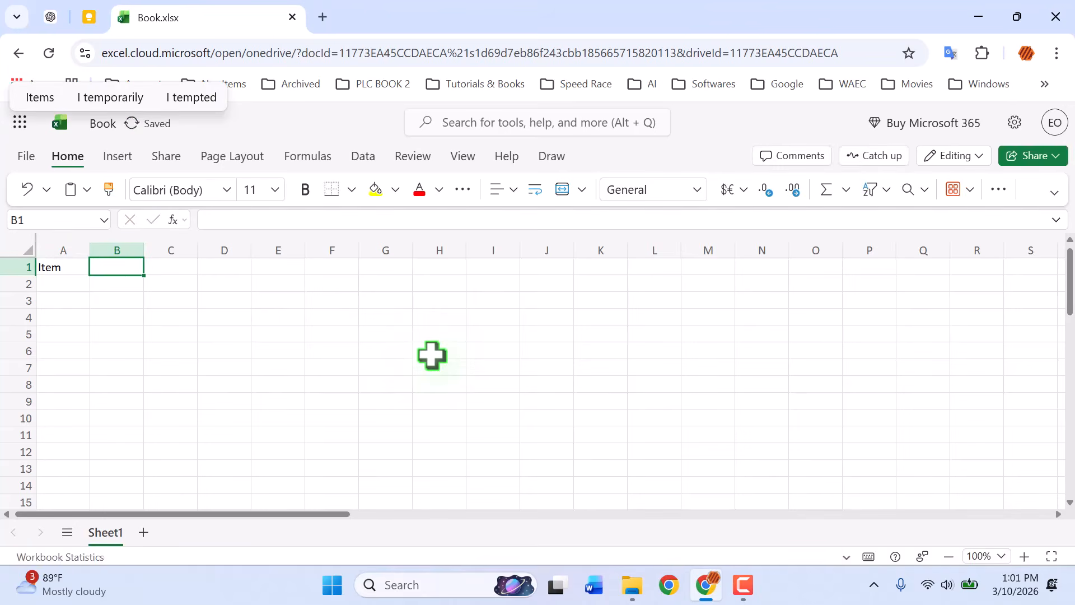
pyautogui.write('Quantity')
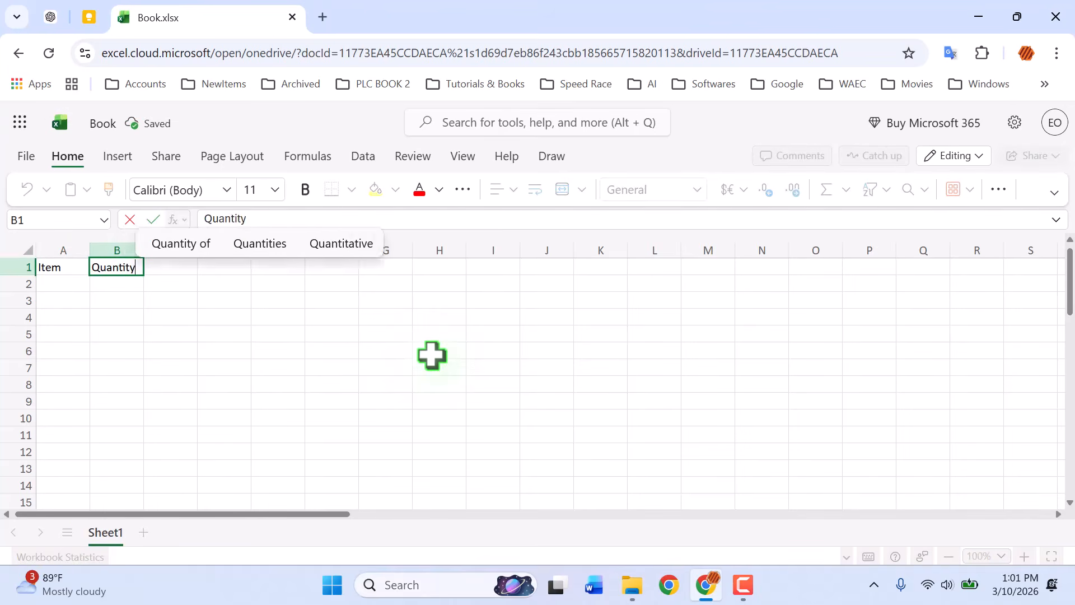
pyautogui.press('Tab')
pyautogui.write('Price')
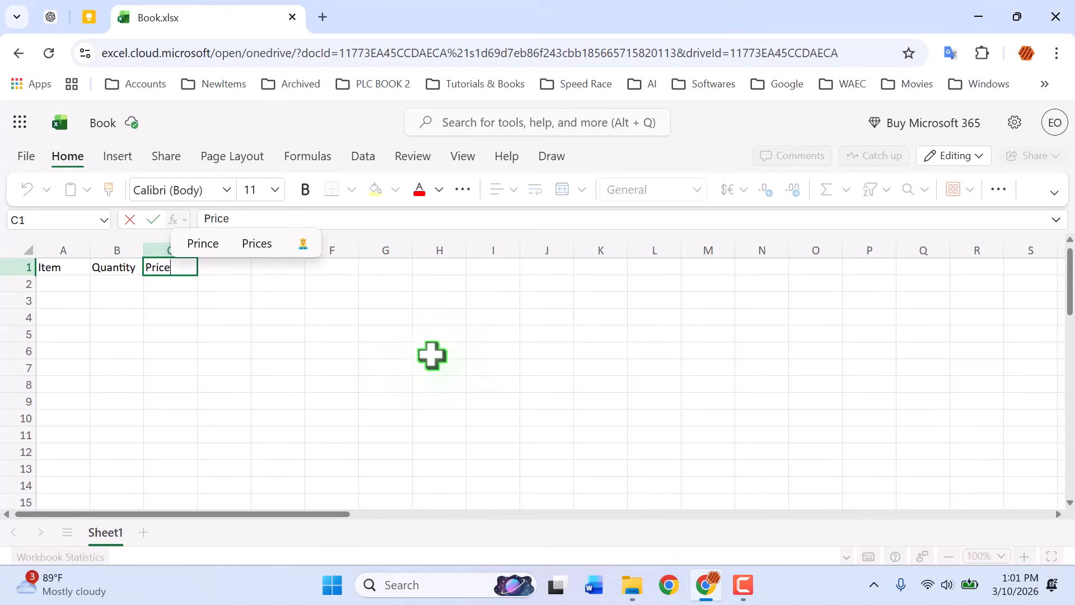
# - Fill row 2 with Book, quantity 5 and price 20
pyautogui.click(68, 285)
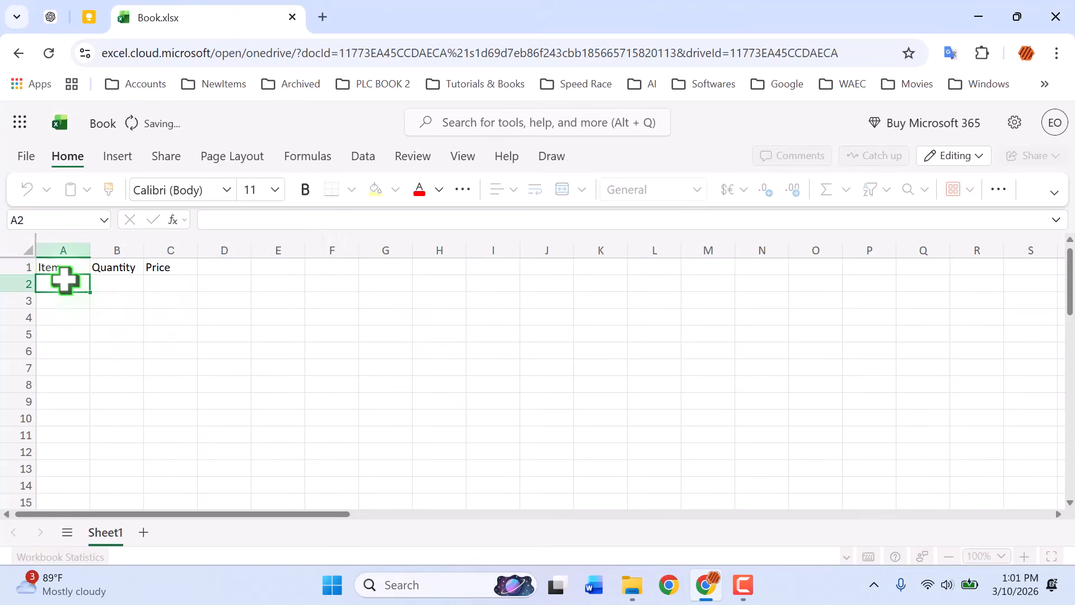
pyautogui.write('B')
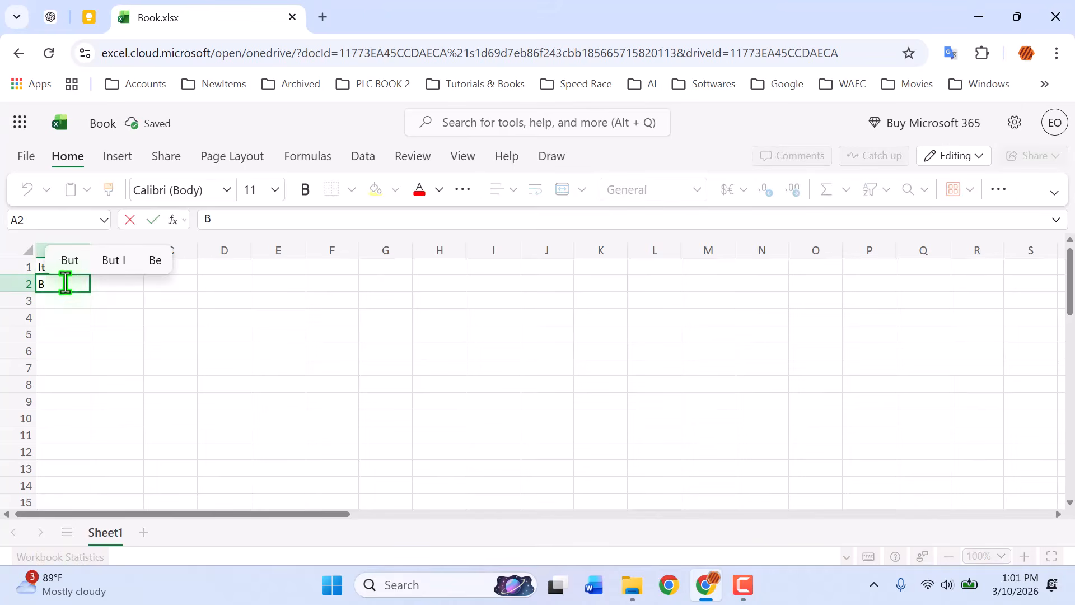
pyautogui.write('ook')
pyautogui.press('Tab')
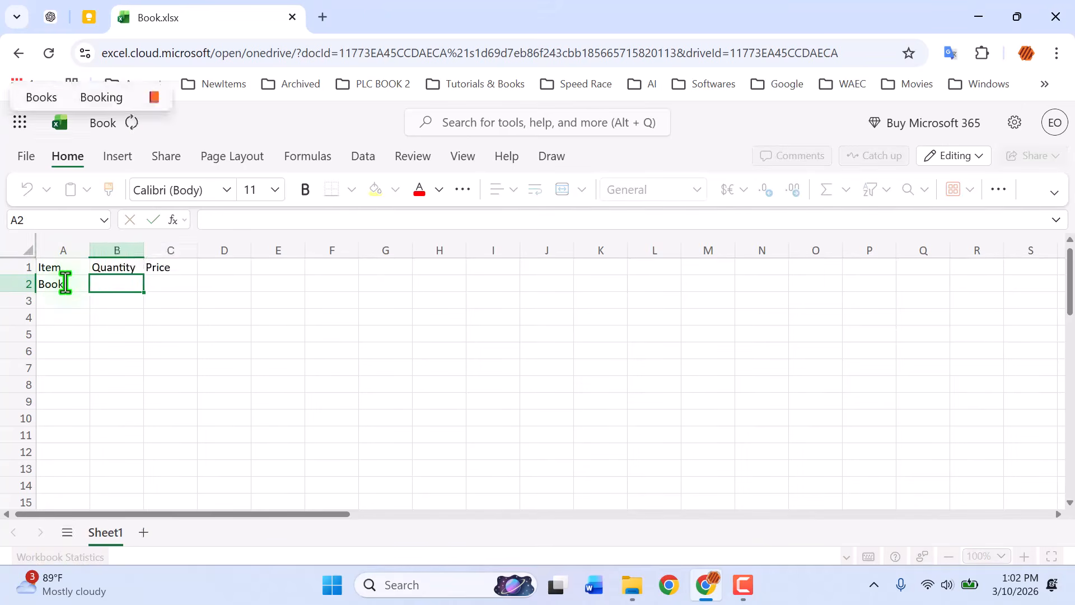
pyautogui.write('5')
pyautogui.press('Tab')
pyautogui.write('20')
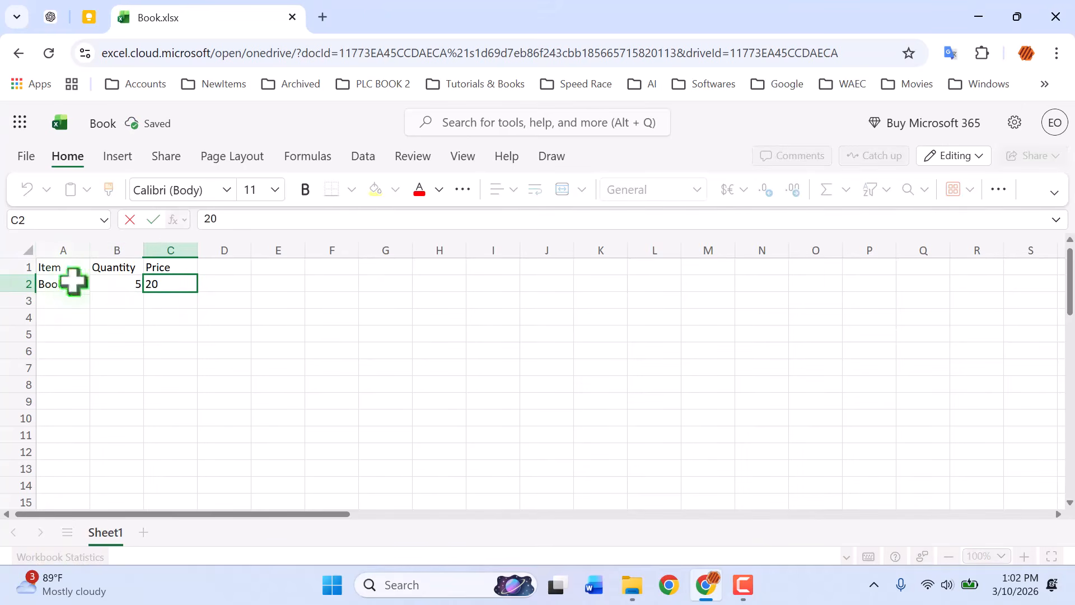
pyautogui.click(253, 329)
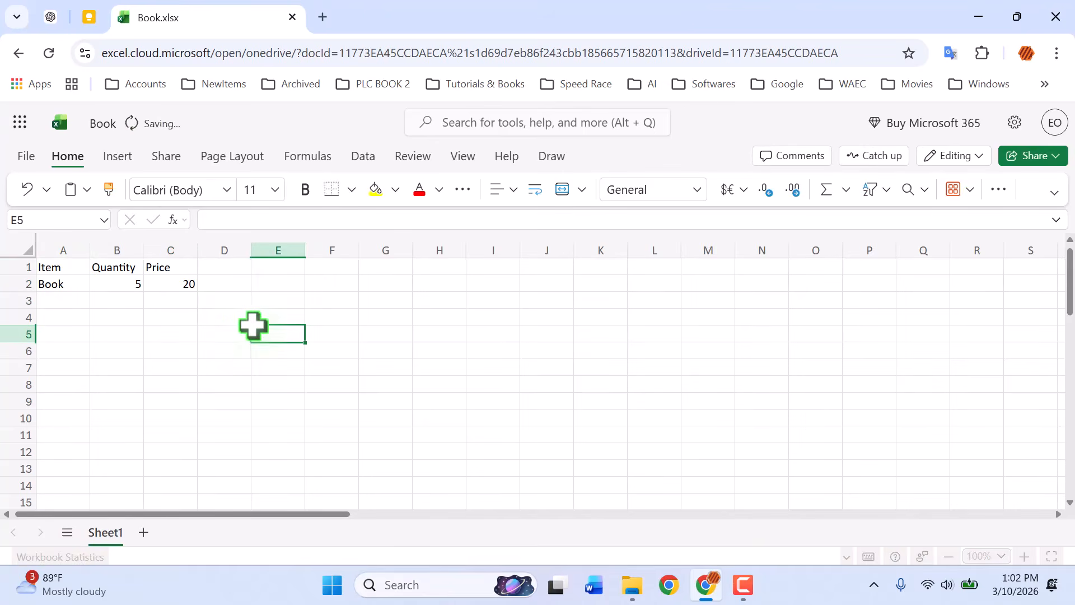
# - Add the header Total in D1
pyautogui.click(228, 268)
pyautogui.write('Total')
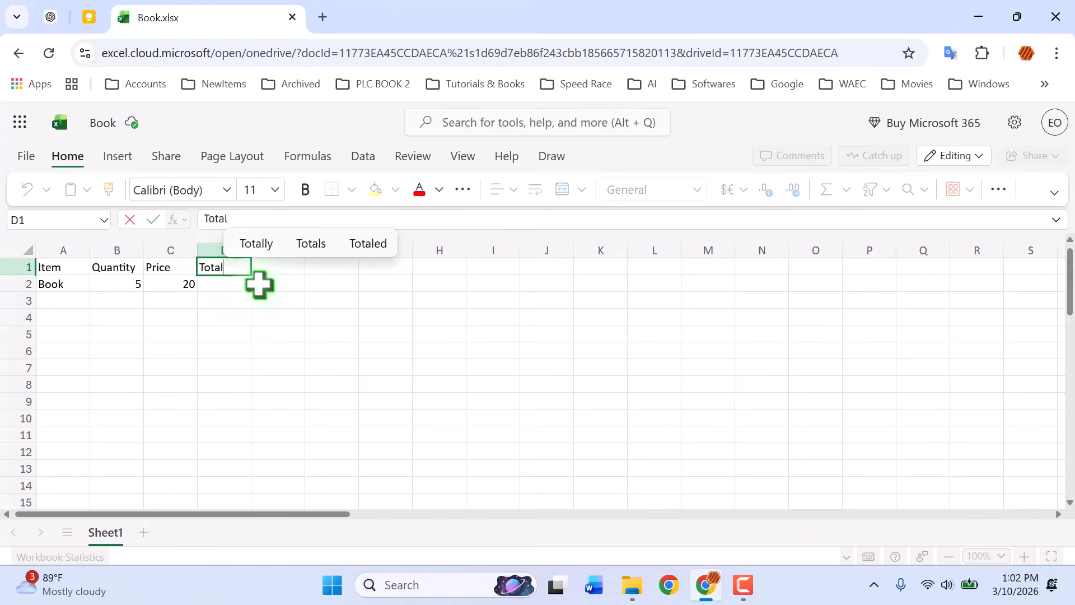
pyautogui.click(224, 283)
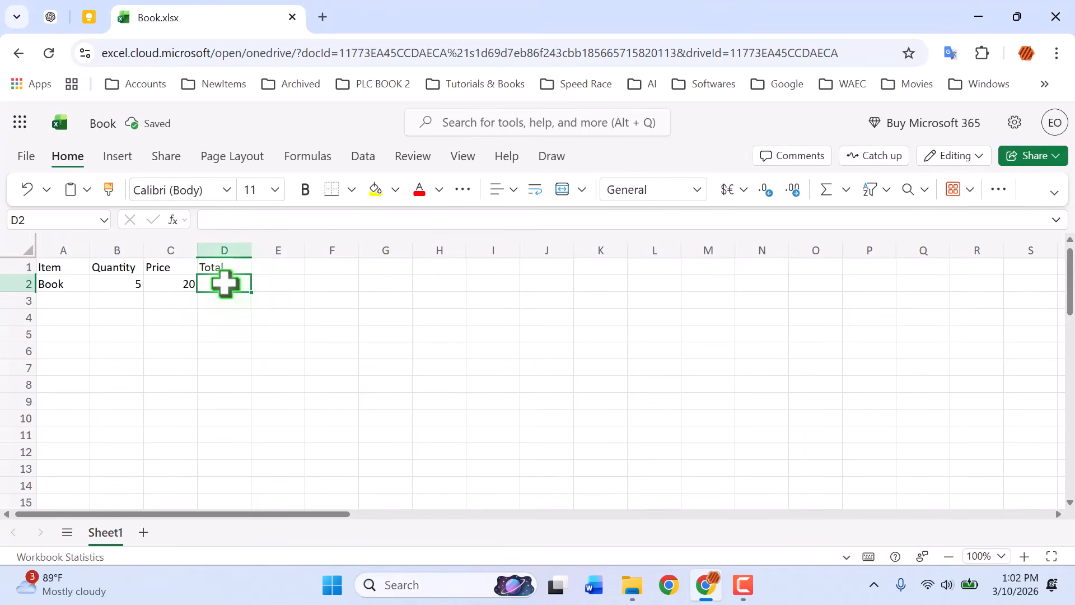
# - Enter the formula =B2*C2 in D2 to calculate the total
pyautogui.write('=')
pyautogui.click(128, 284)
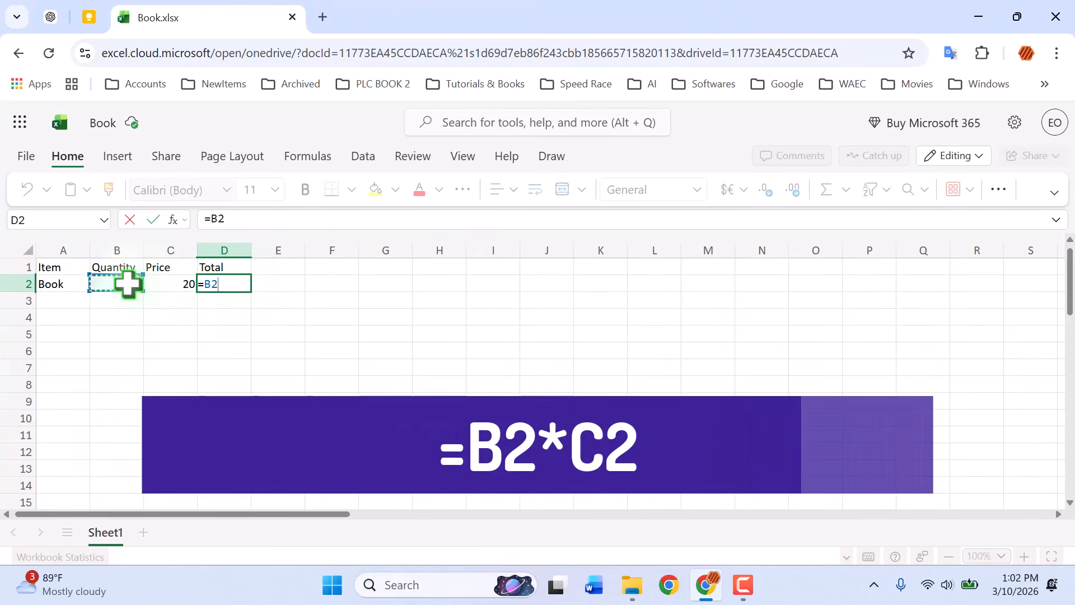
pyautogui.write('*')
pyautogui.click(183, 283)
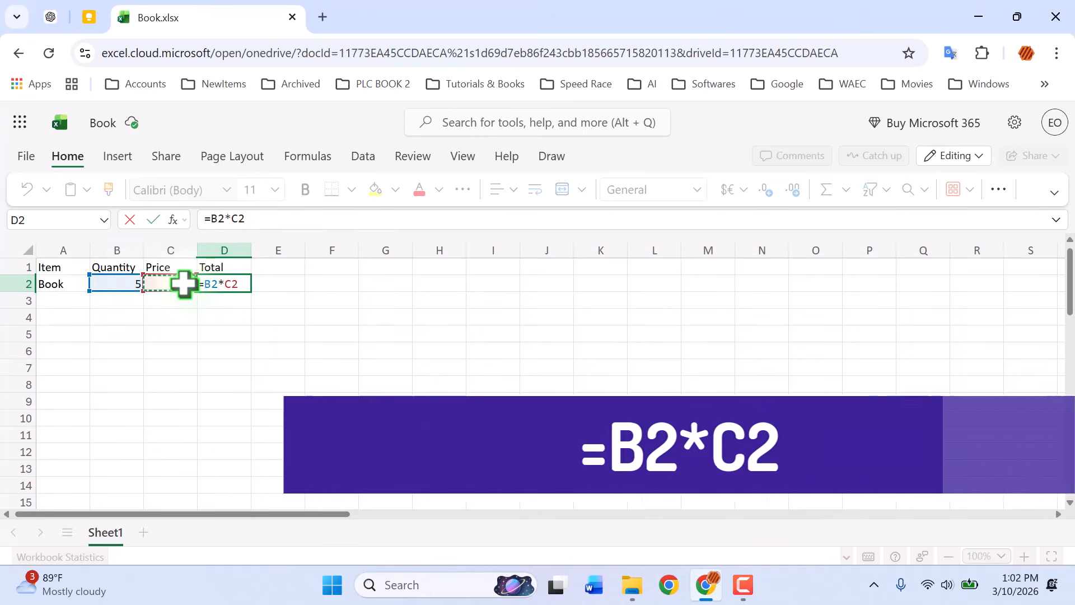
pyautogui.press('Return')
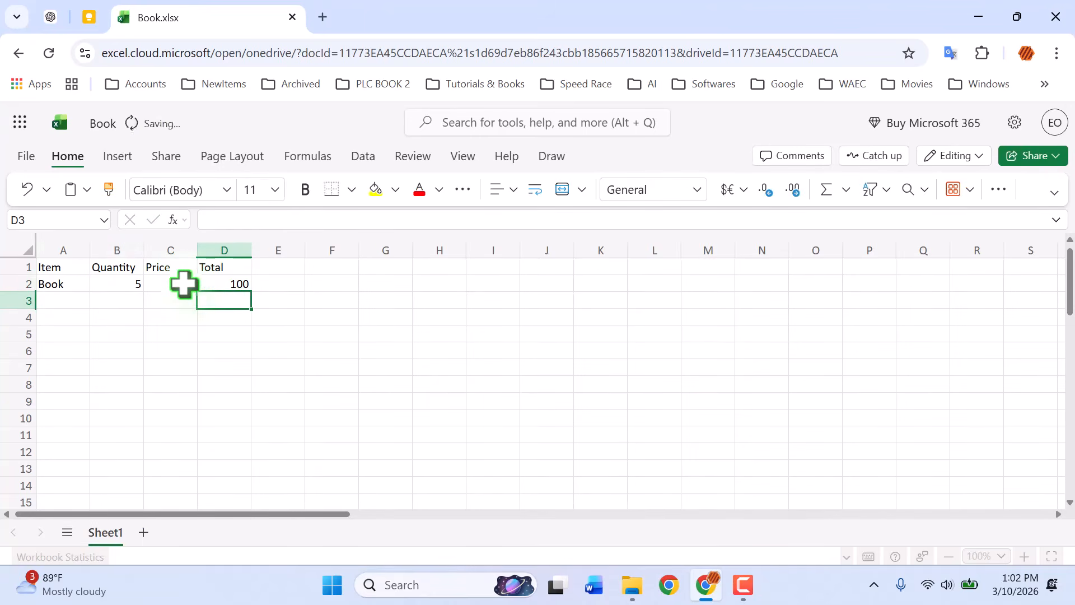
# - Make the header row A1:D1 bold and set its font size to 12
pyautogui.moveTo(65, 268); pyautogui.dragTo(232, 263)
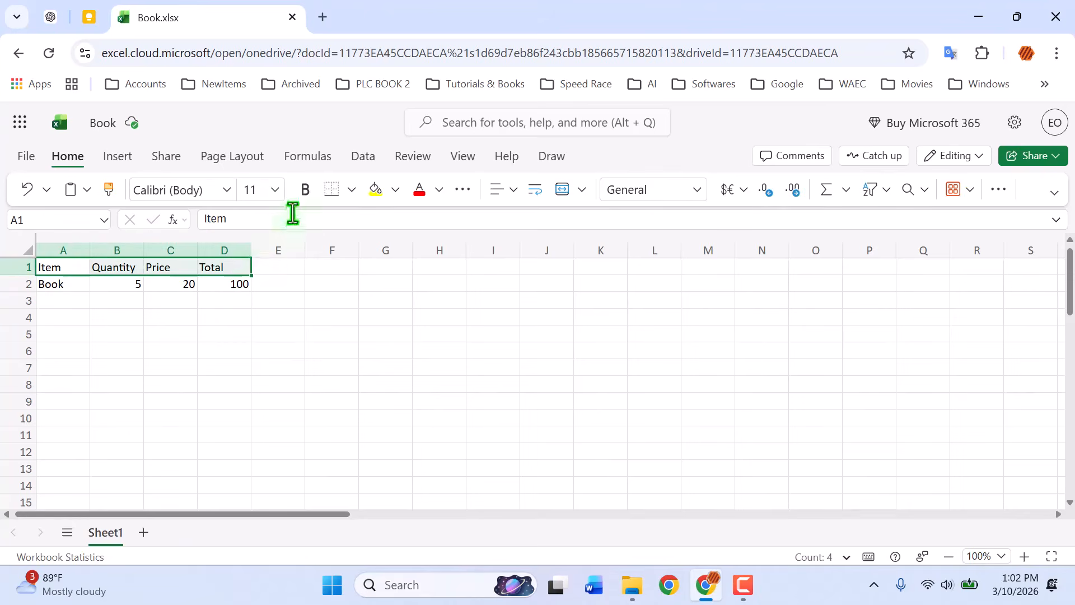
pyautogui.click(309, 191)
pyautogui.click(273, 191)
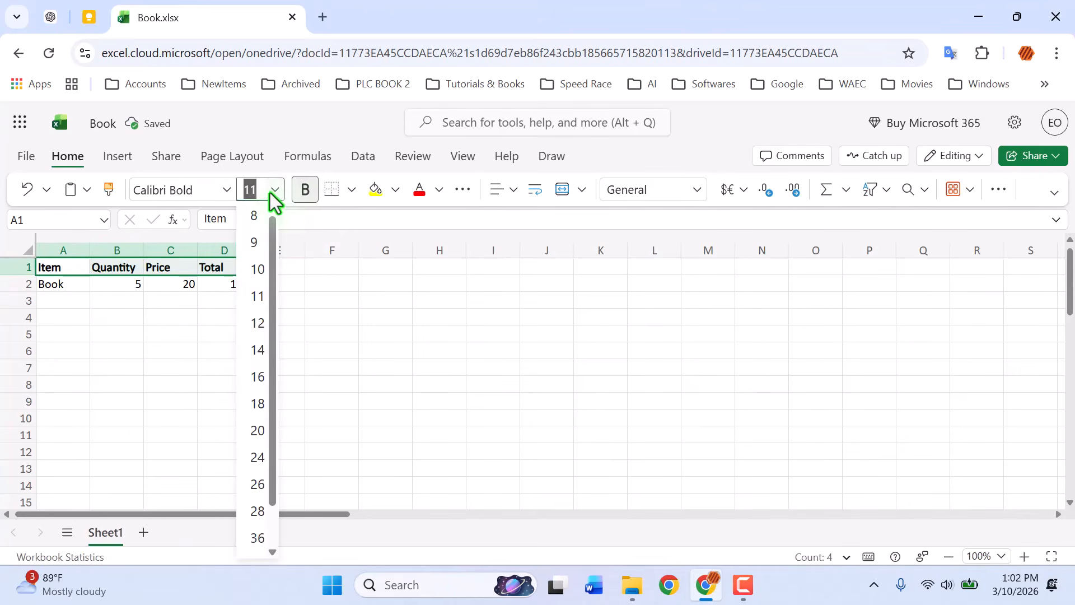
pyautogui.click(258, 323)
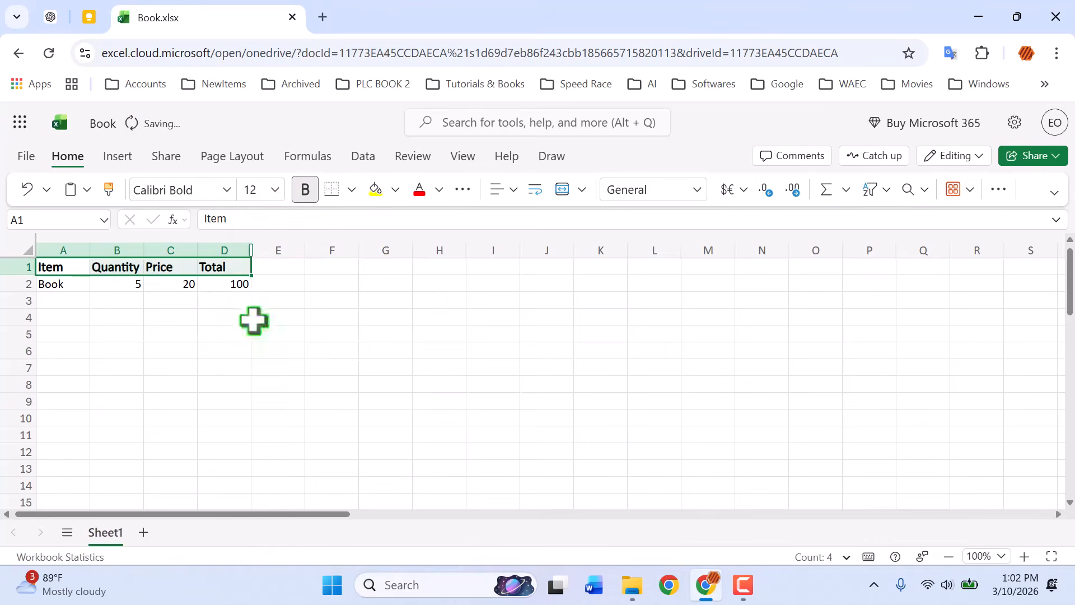
# - Apply all borders to the table range A1:D2
pyautogui.moveTo(72, 270); pyautogui.dragTo(230, 283)
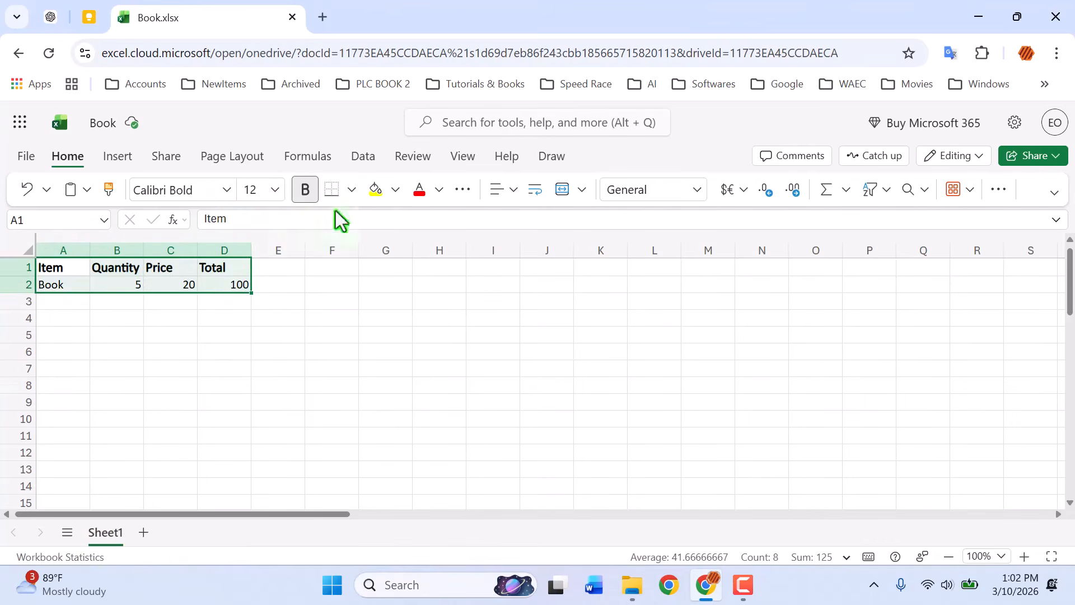
pyautogui.click(353, 190)
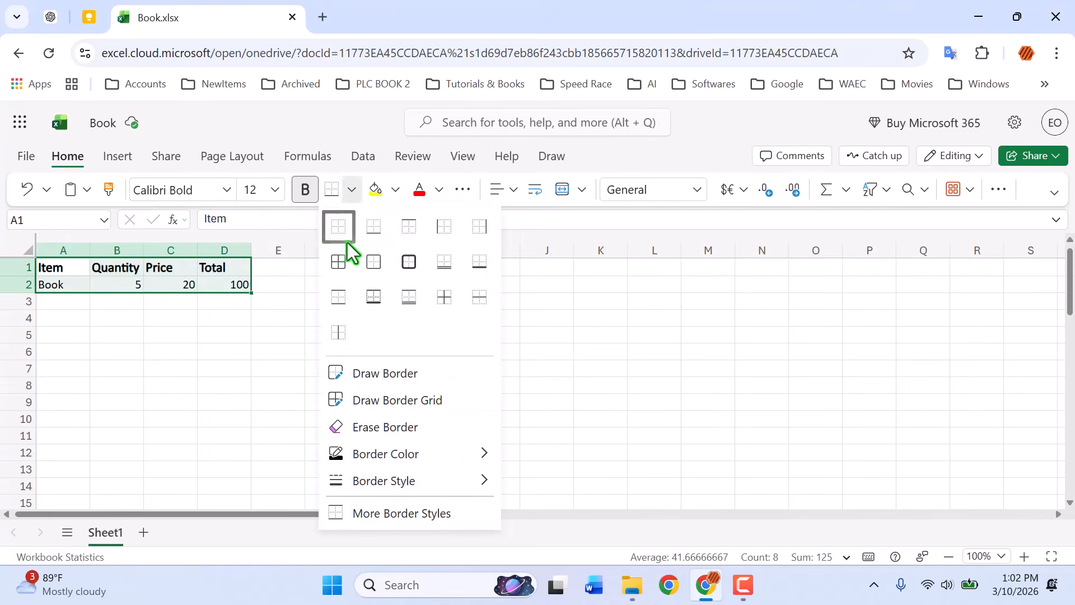
pyautogui.click(339, 263)
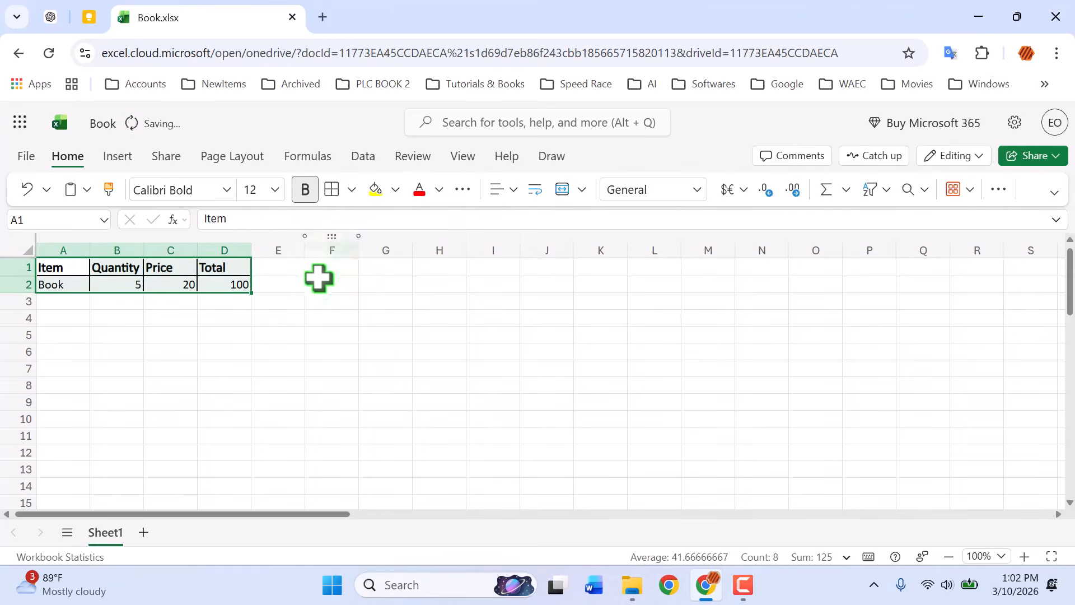
# - Format the total in D2 as Currency
pyautogui.click(239, 285)
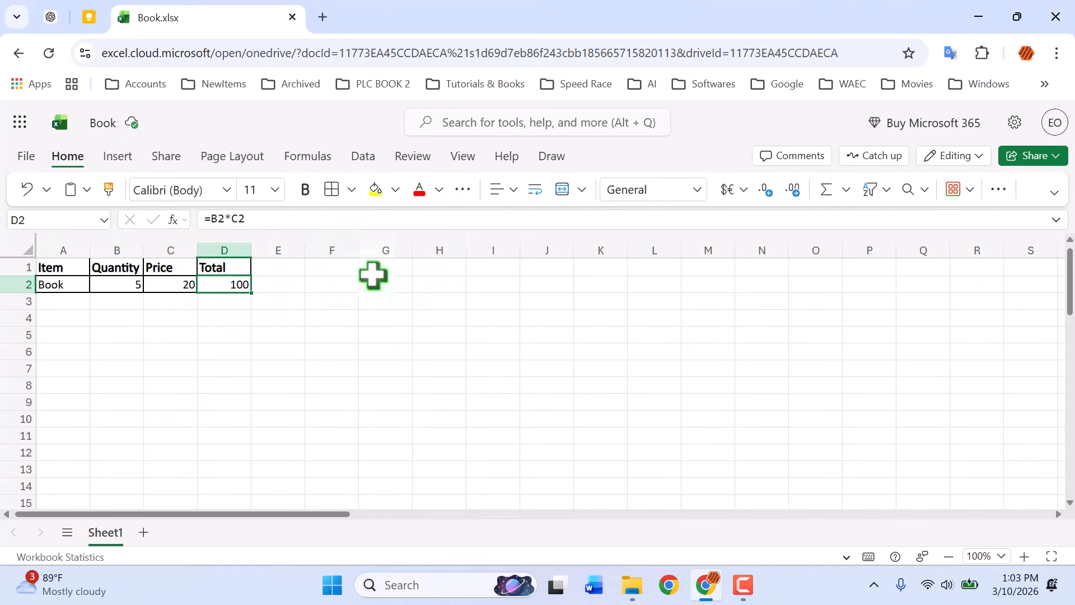
pyautogui.click(694, 197)
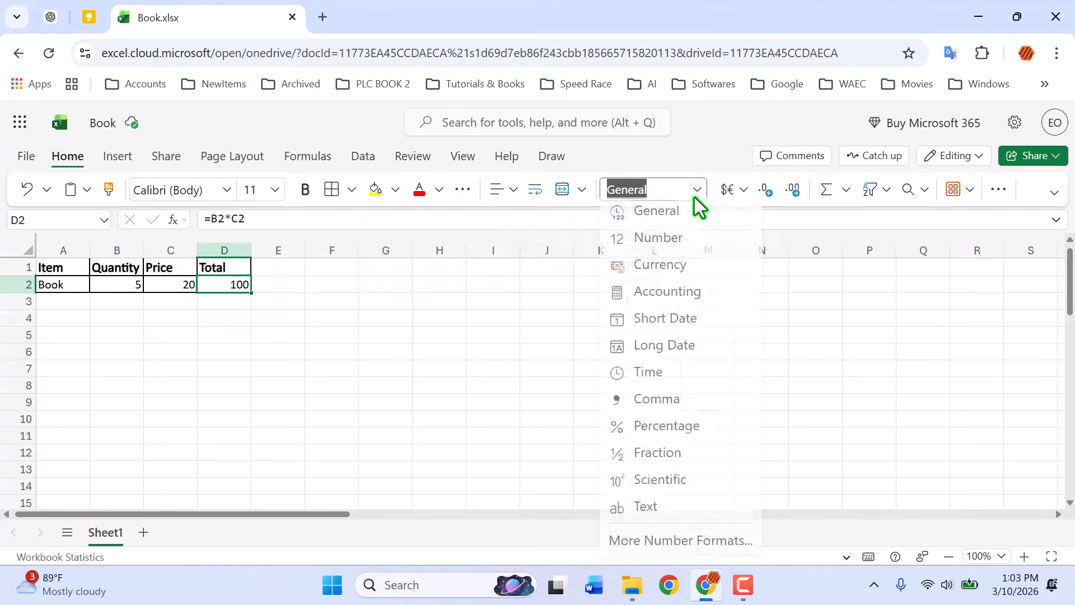
pyautogui.click(662, 269)
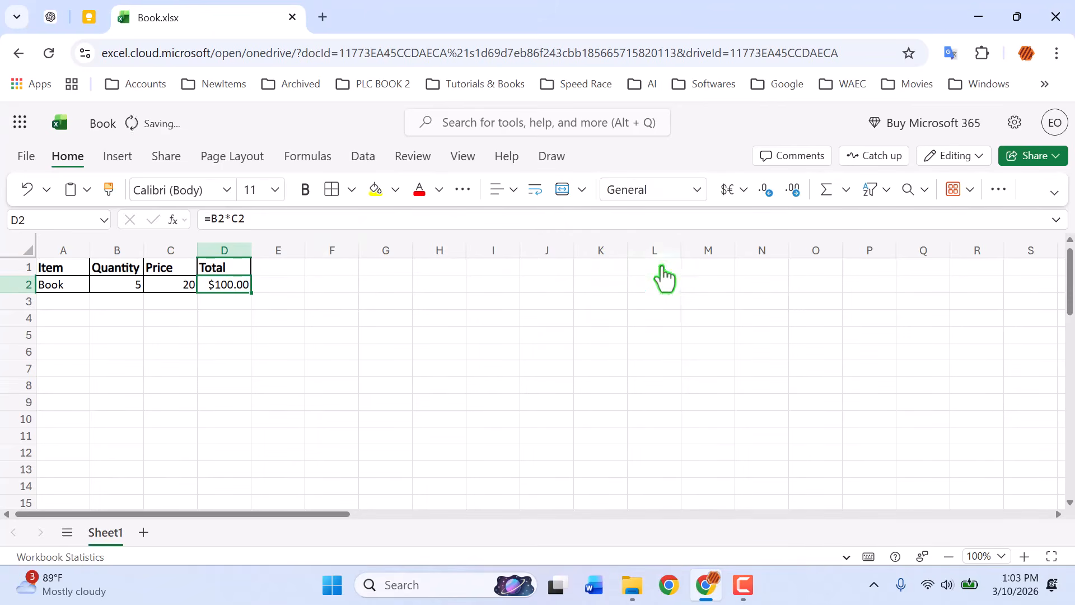
pyautogui.click(271, 339)
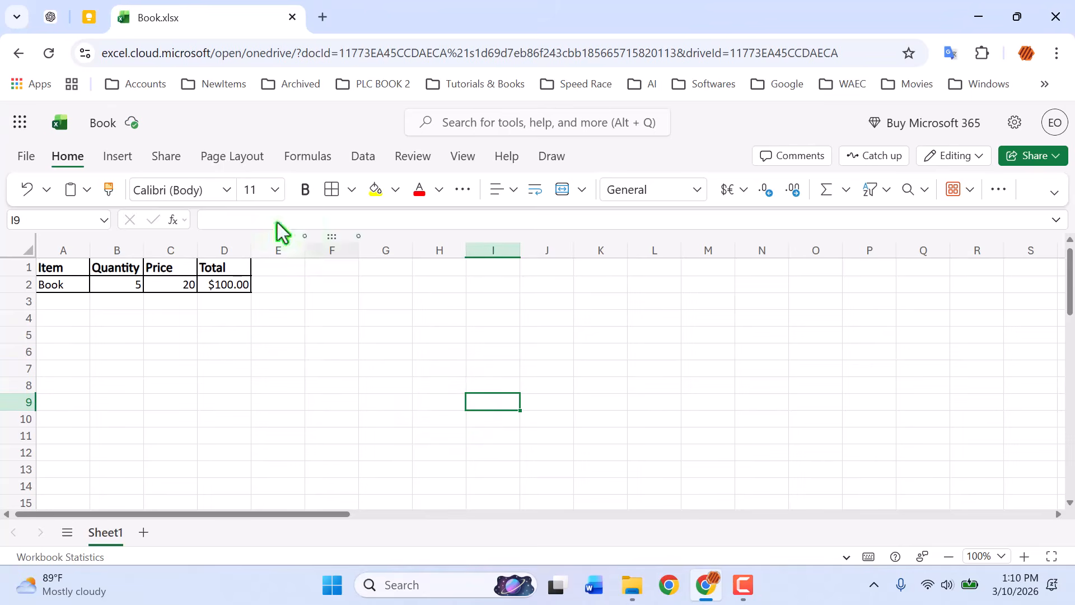
# - Rename the workbook as Product
pyautogui.click(115, 126)
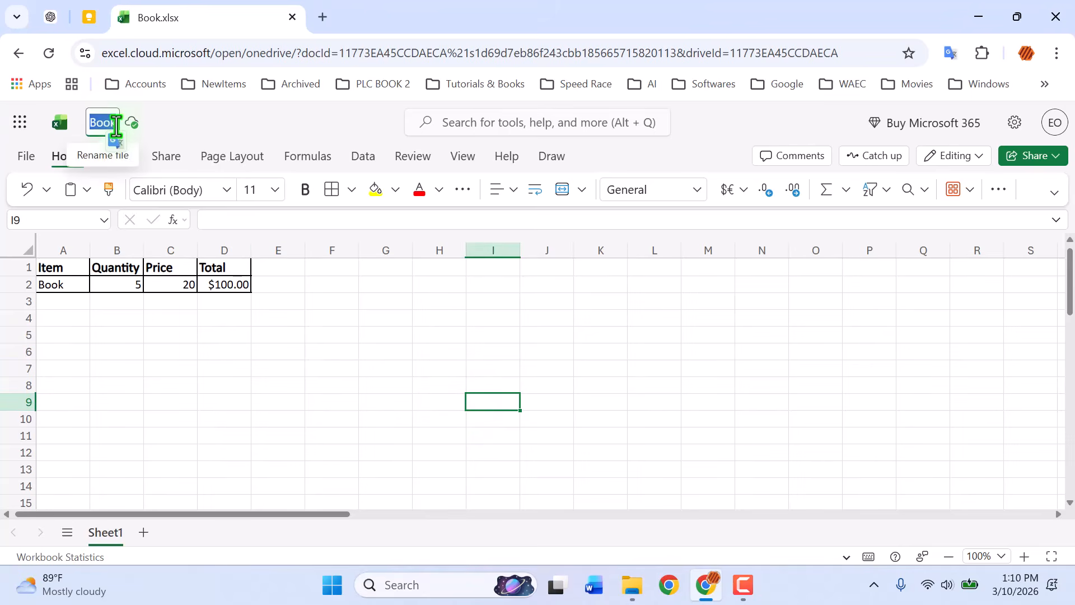
pyautogui.write('Product')
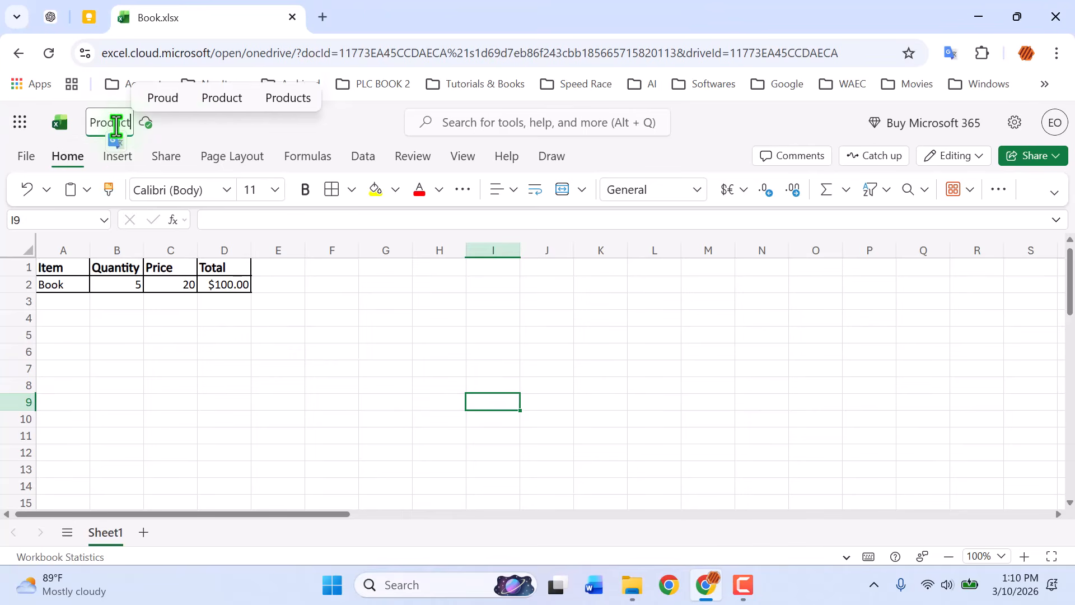
pyautogui.click(262, 302)
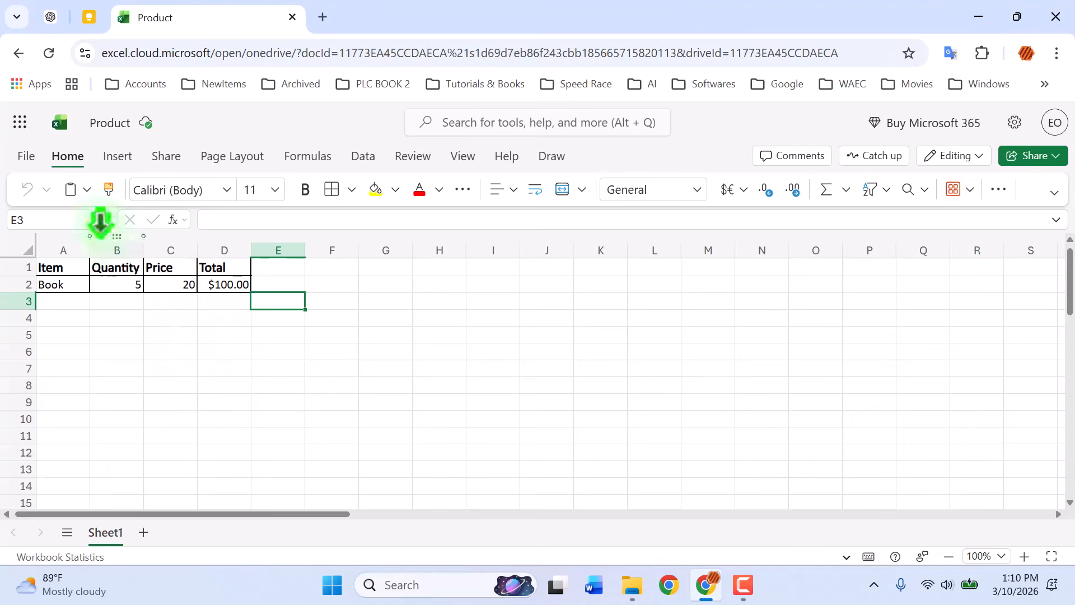
# - Open the DataOffline workbook from the Desktop folder on this device
pyautogui.click(31, 166)
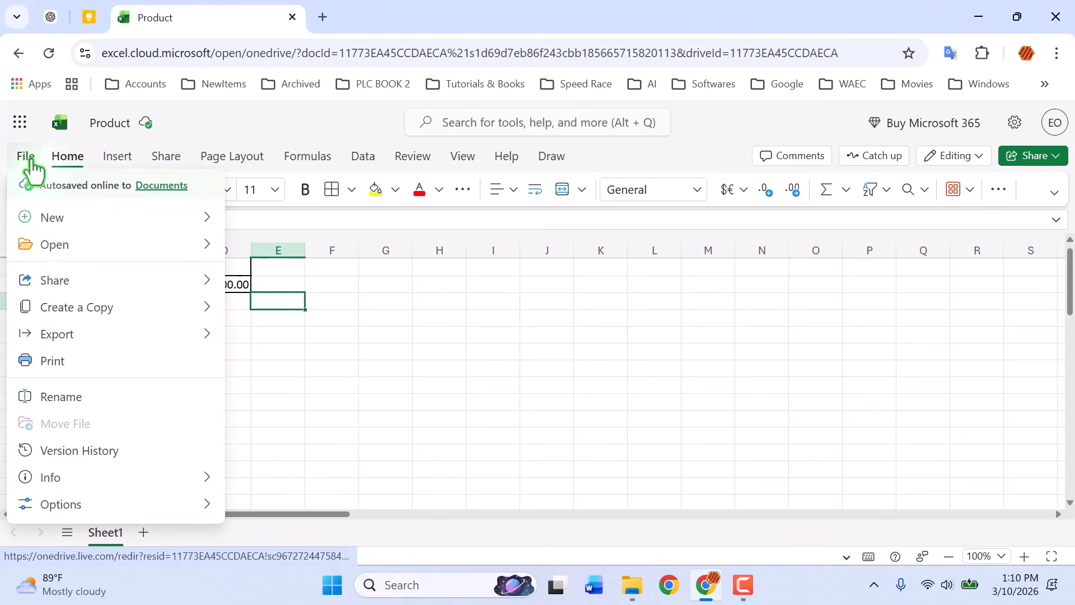
pyautogui.moveTo(44, 252)
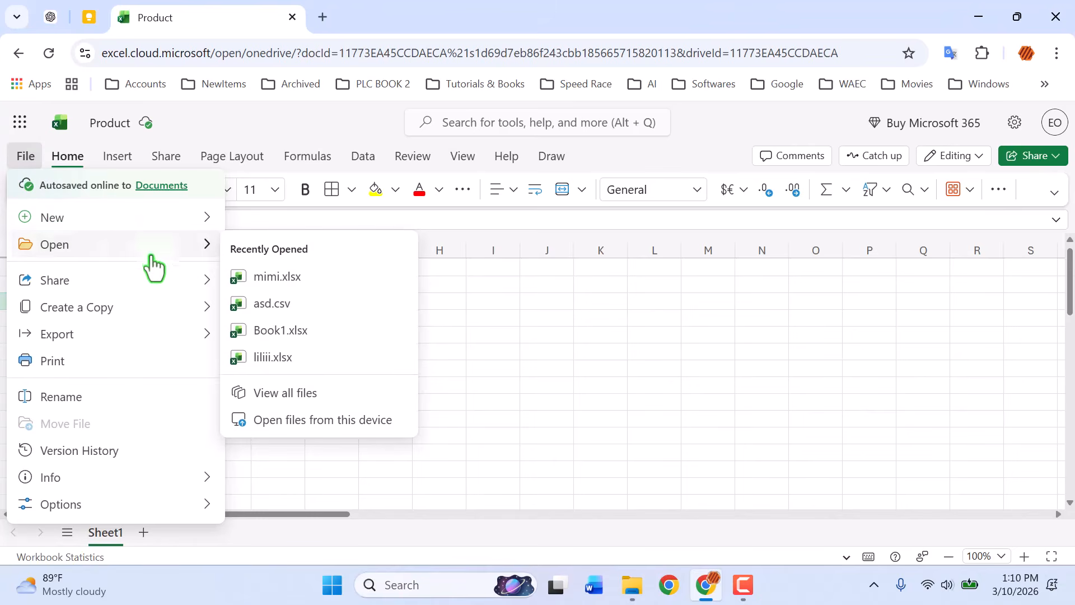
pyautogui.click(310, 421)
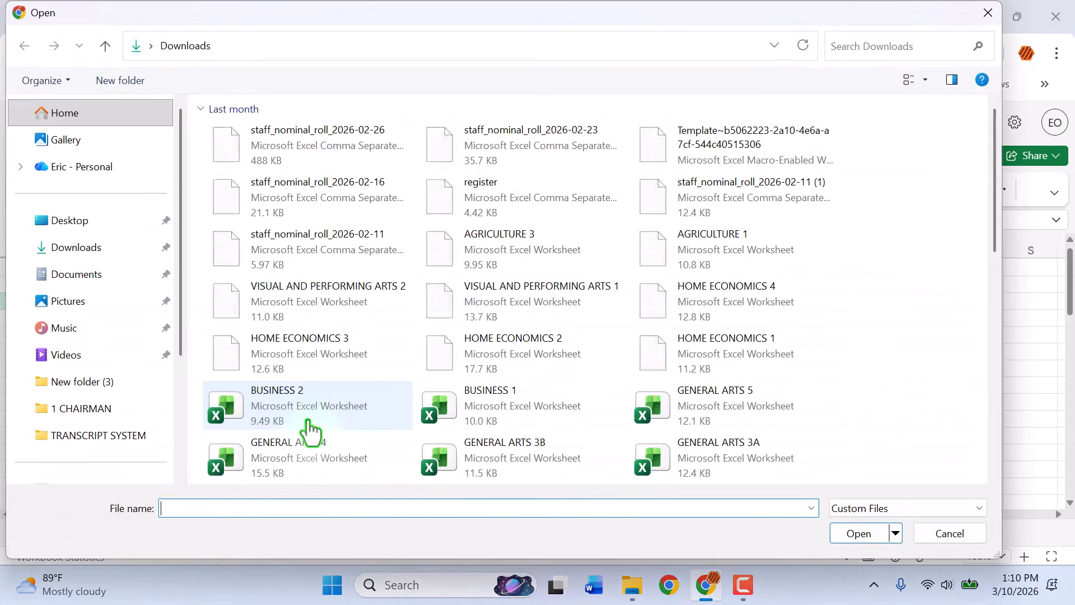
pyautogui.click(95, 224)
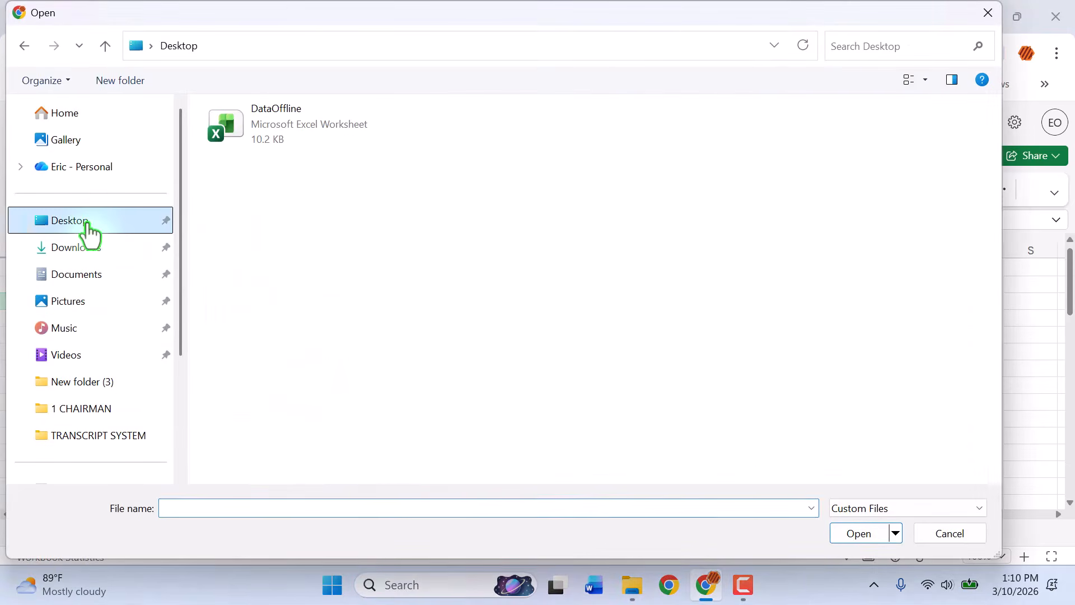
pyautogui.doubleClick(291, 135)
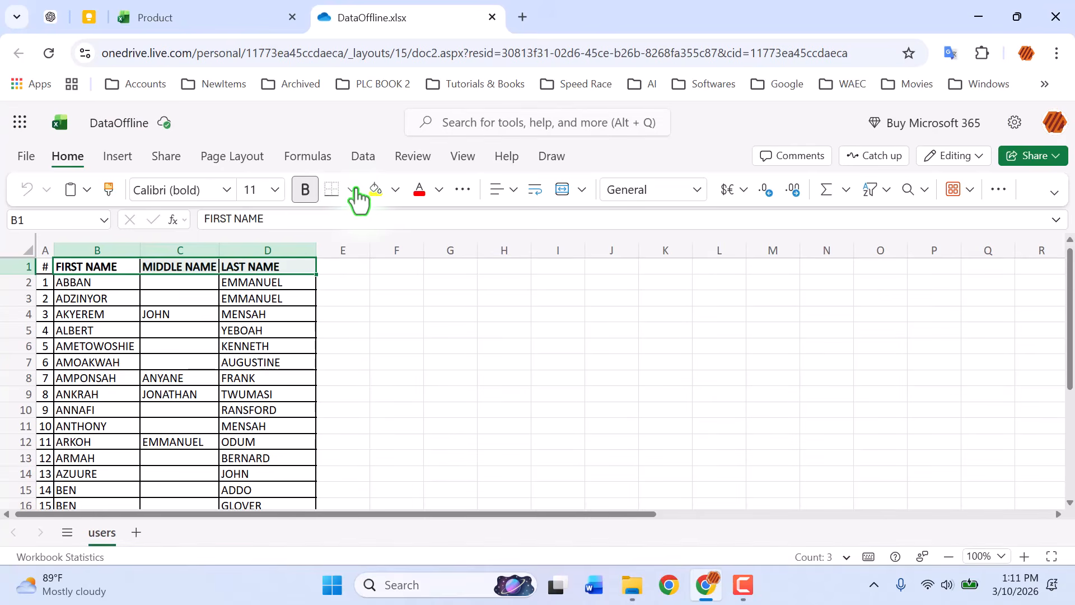
# - Scroll through the DataOffline name list and close its browser tab
pyautogui.scroll(-6, 449, 276)
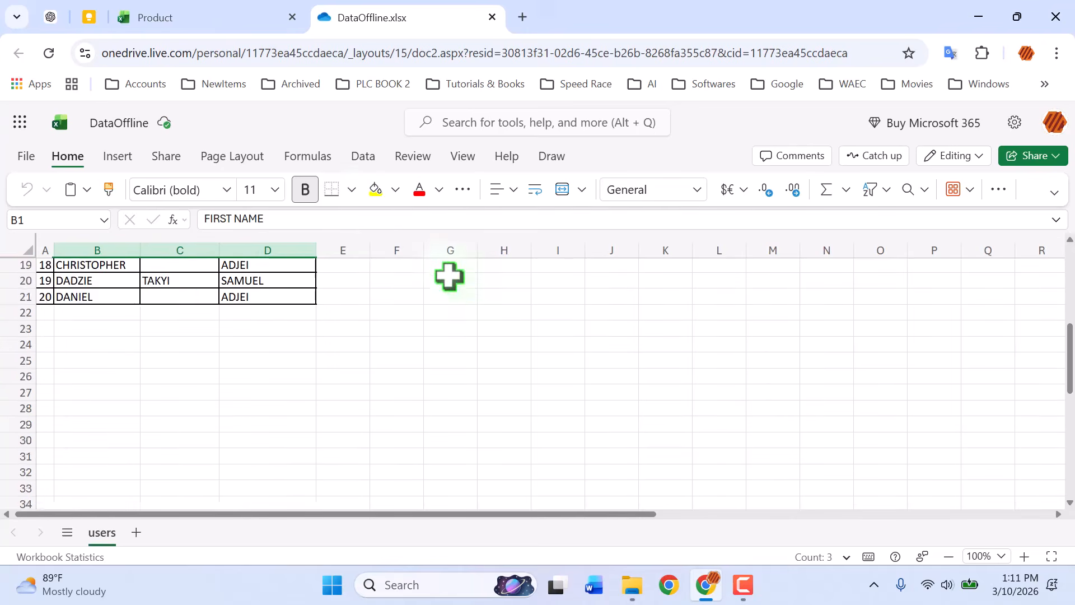
pyautogui.scroll(-3, 449, 276)
pyautogui.scroll(9, 449, 276)
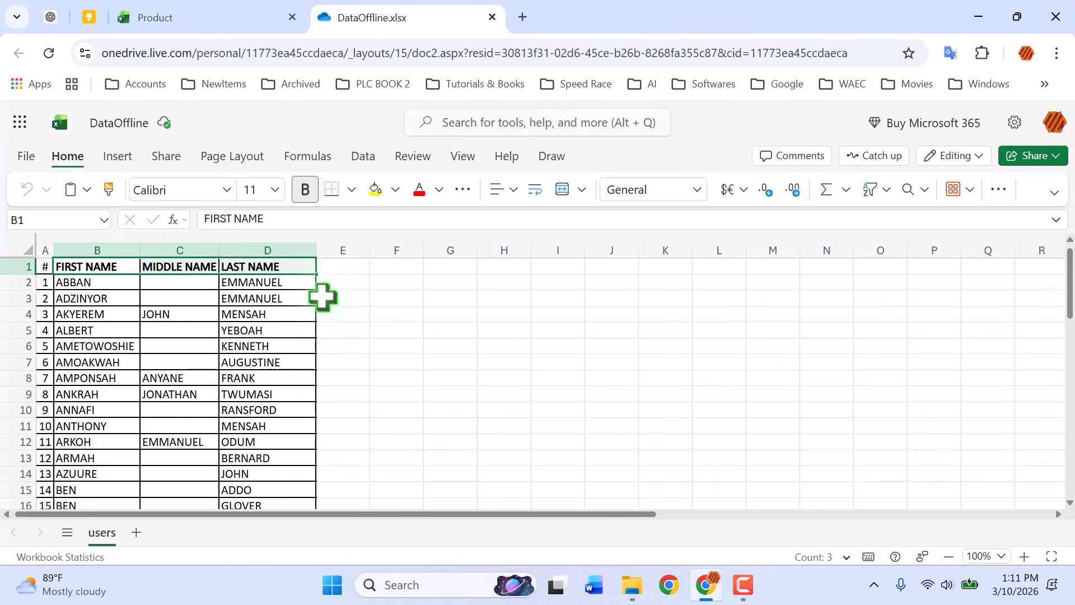
pyautogui.click(491, 17)
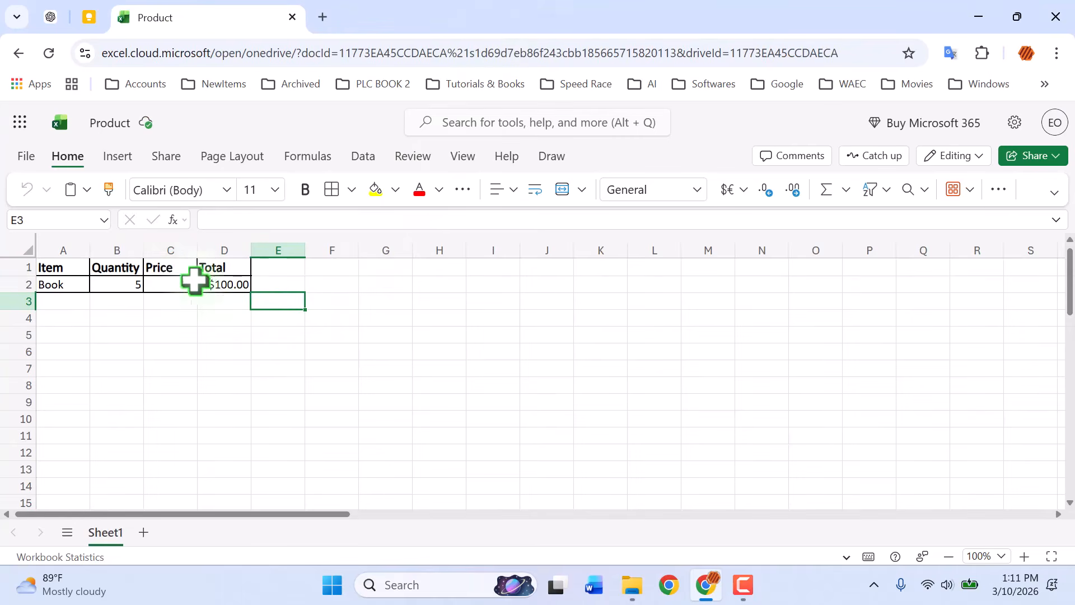
# - Download a copy of the Product workbook to the computer
pyautogui.click(159, 281)
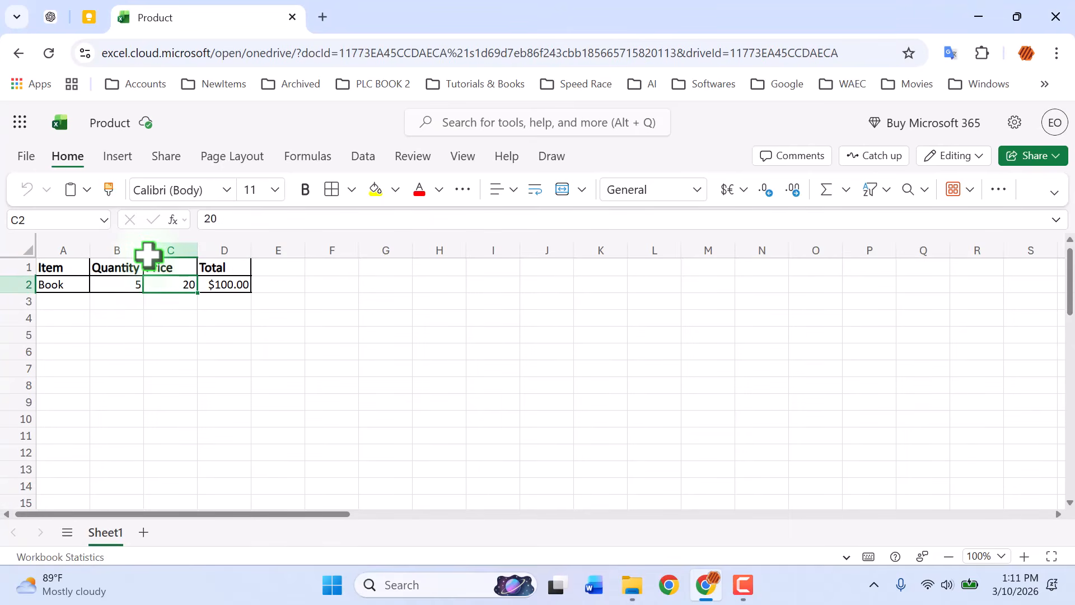
pyautogui.click(27, 157)
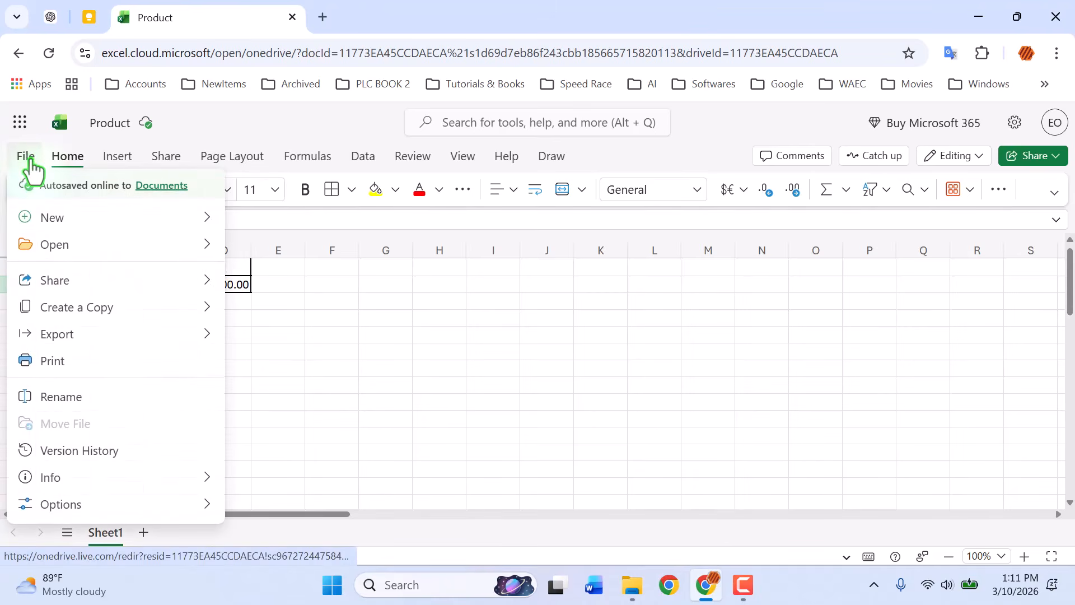
pyautogui.moveTo(45, 310)
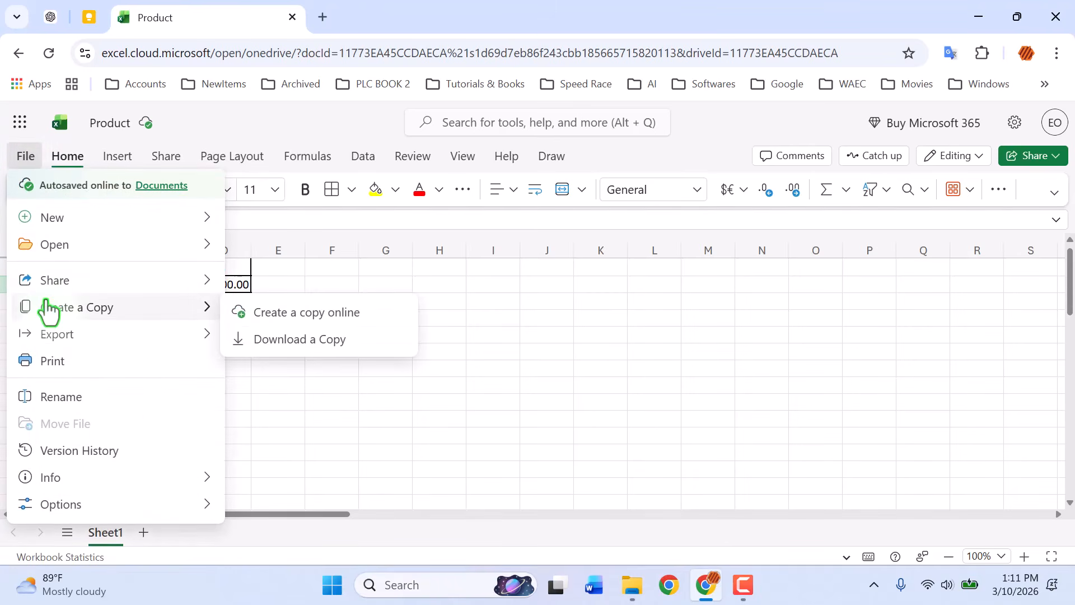
pyautogui.click(317, 347)
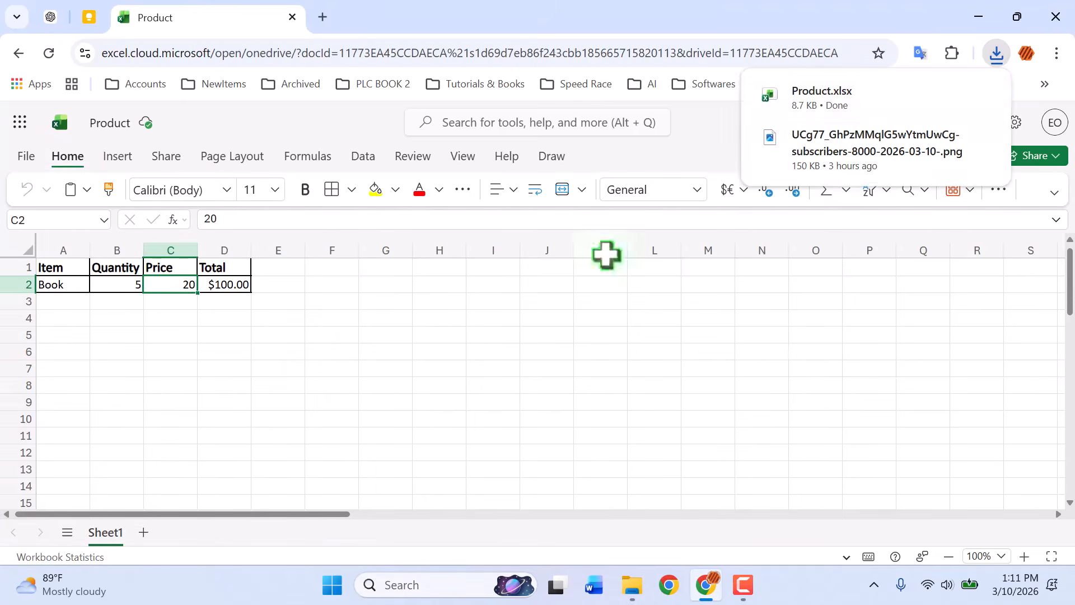
# - Open the downloaded Product.xlsx in desktop Excel and enable editing
pyautogui.moveTo(872, 103)
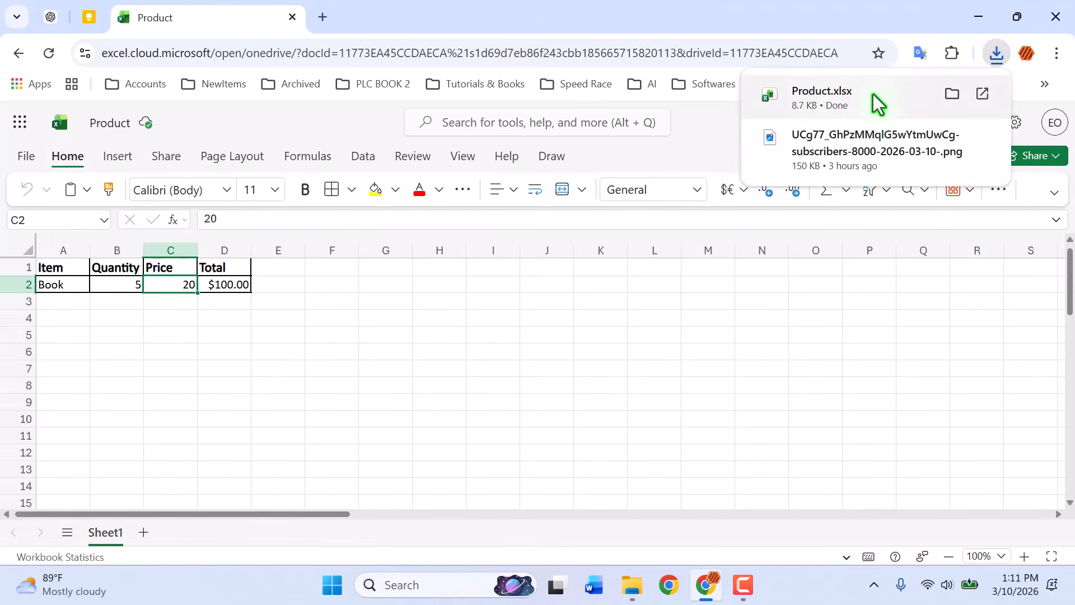
pyautogui.click(841, 103)
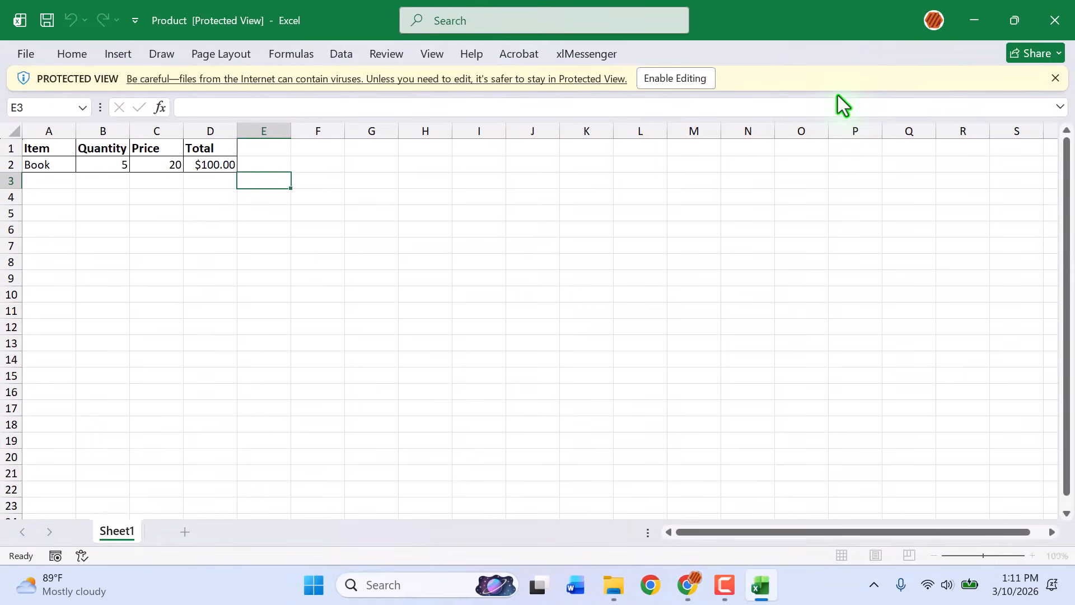
pyautogui.click(671, 78)
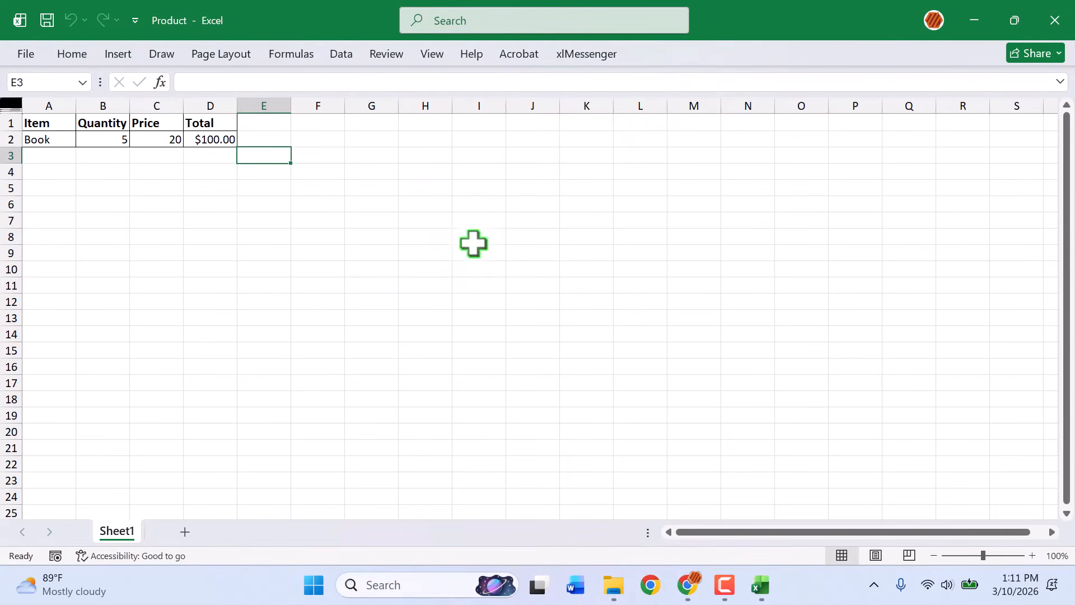